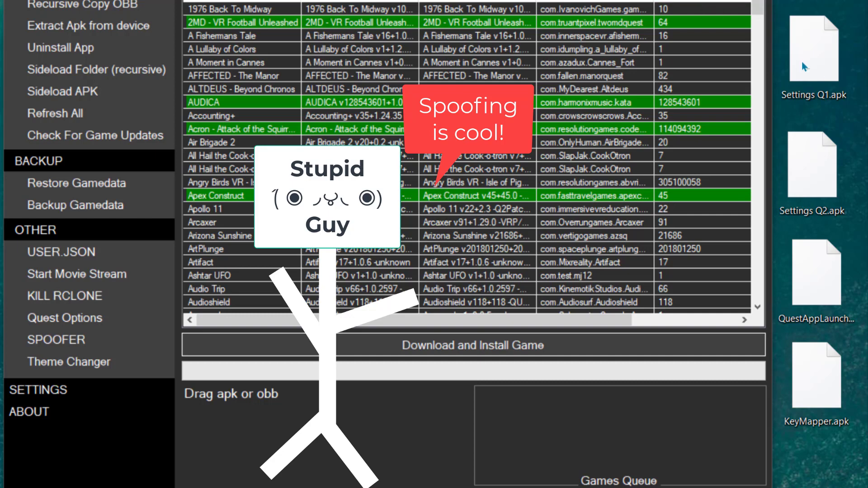
Sideload QuestAppLauncher.apk from the desktop onto the headset and dismiss the install message
left_click(806, 40)
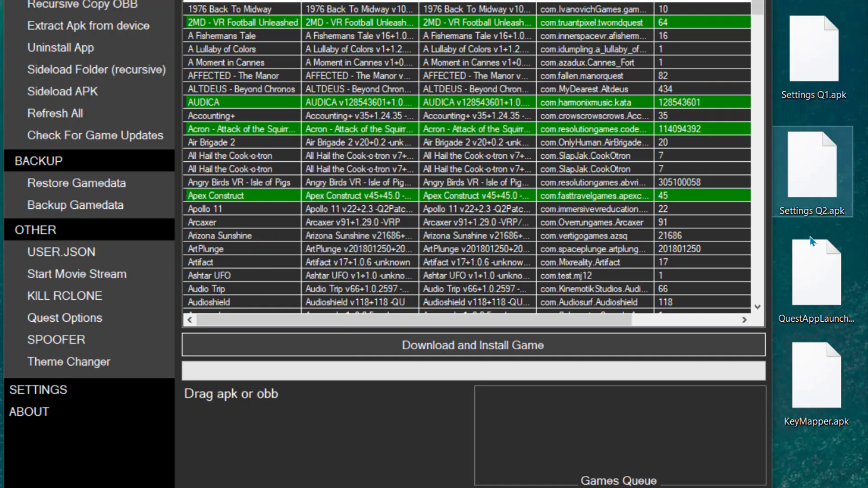
left_click(815, 387)
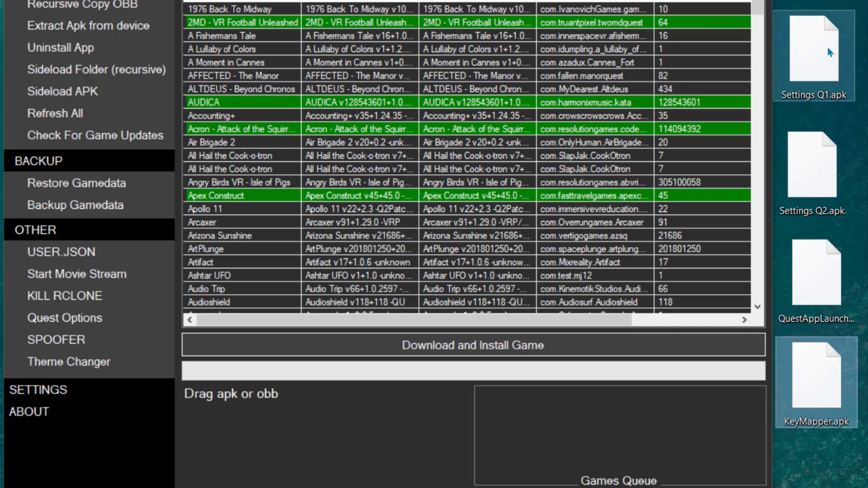
left_click(804, 267)
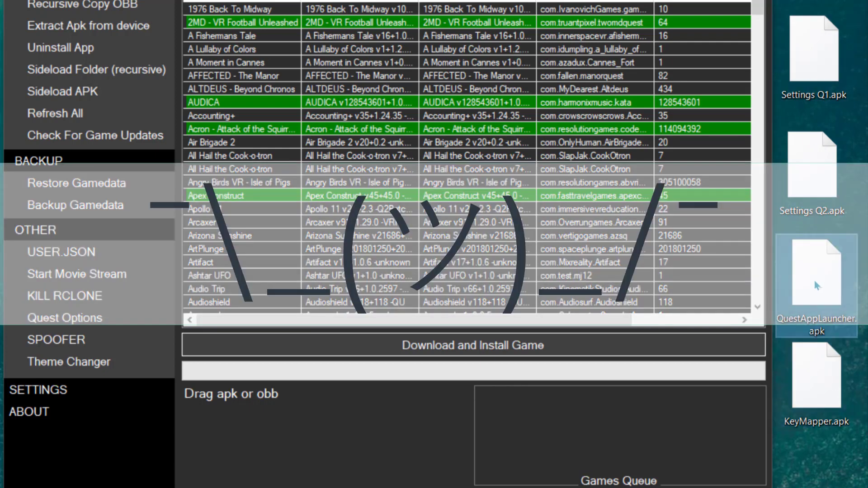
left_click_drag(813, 278, 321, 221)
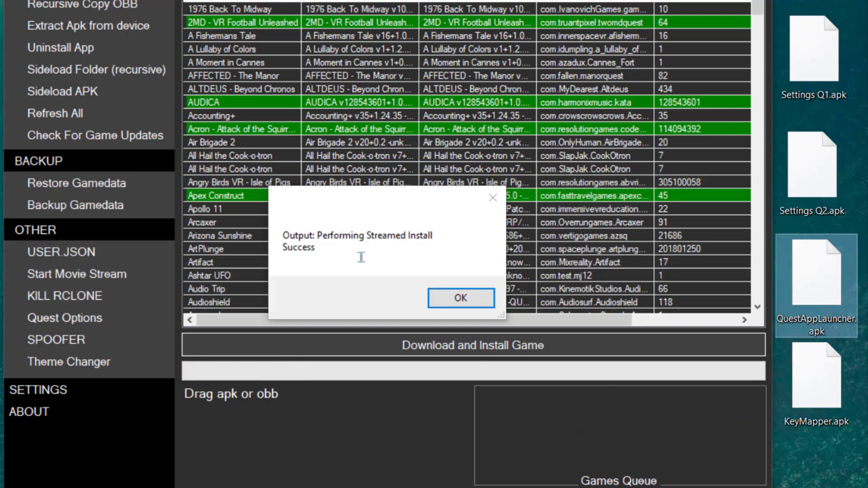
left_click(486, 294)
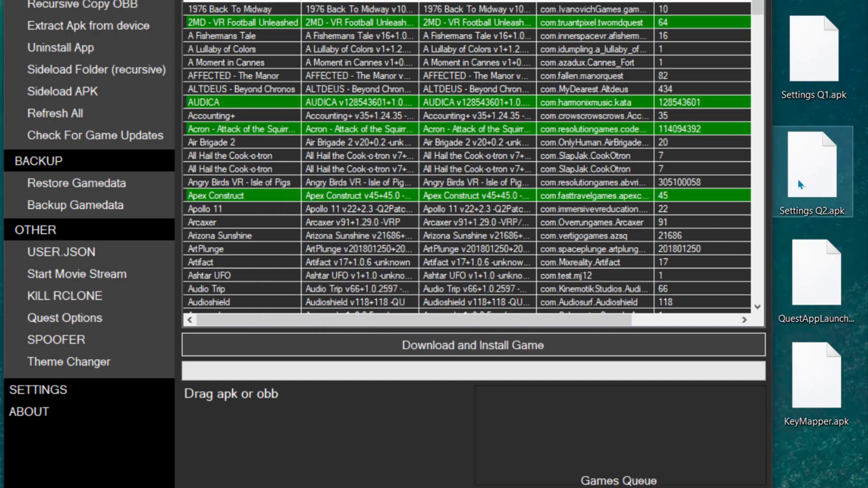
Sideload Settings Q2.apk and KeyMapper.apk from the desktop onto the headset, closing each install message
left_click_drag(798, 180, 390, 184)
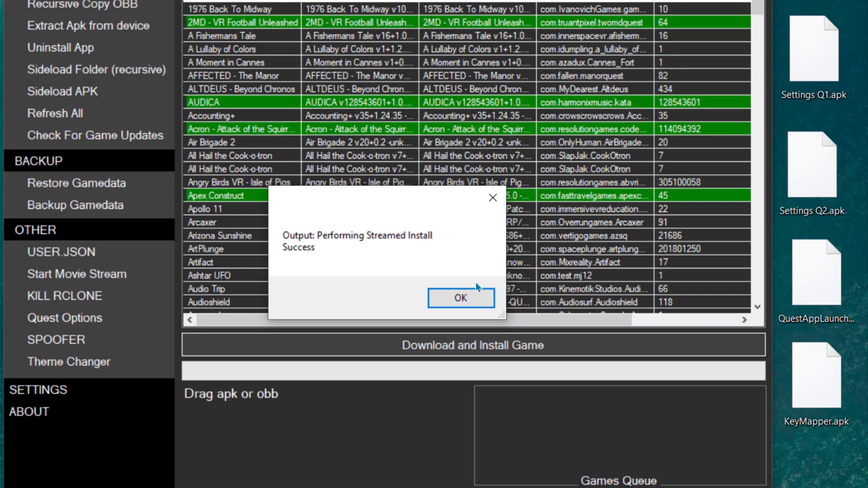
left_click(463, 293)
left_click_drag(816, 375, 438, 322)
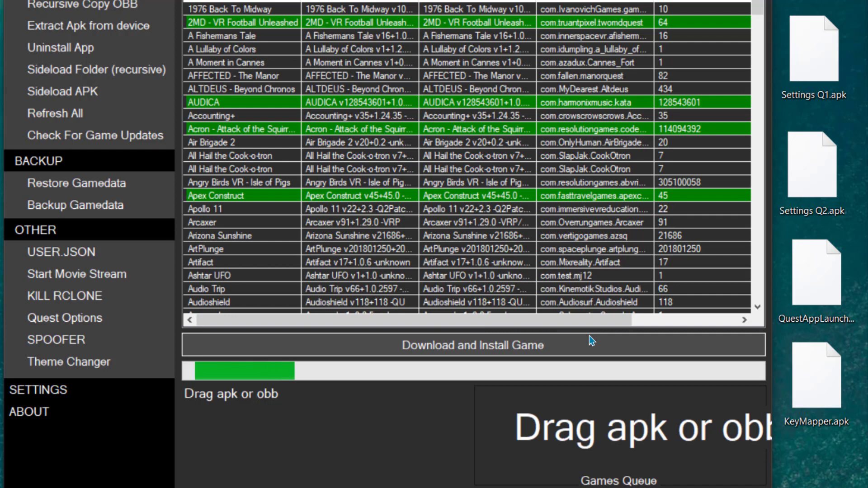
left_click(465, 305)
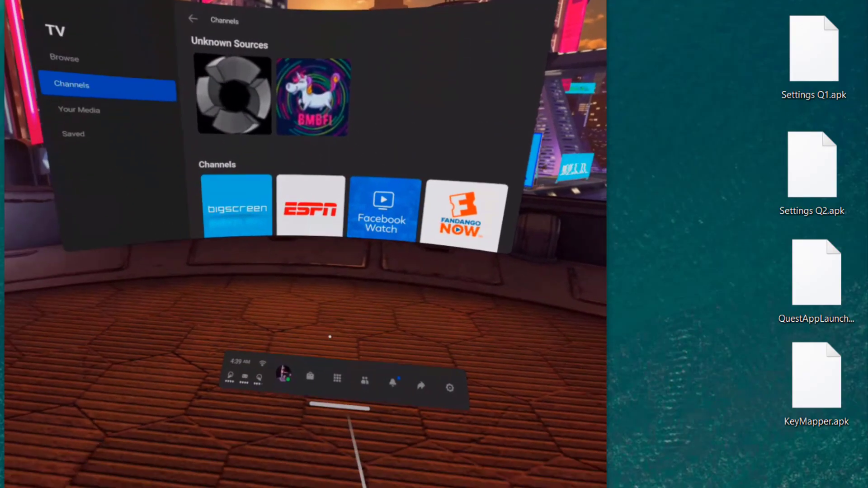
Open the app library in the headset
left_click(337, 378)
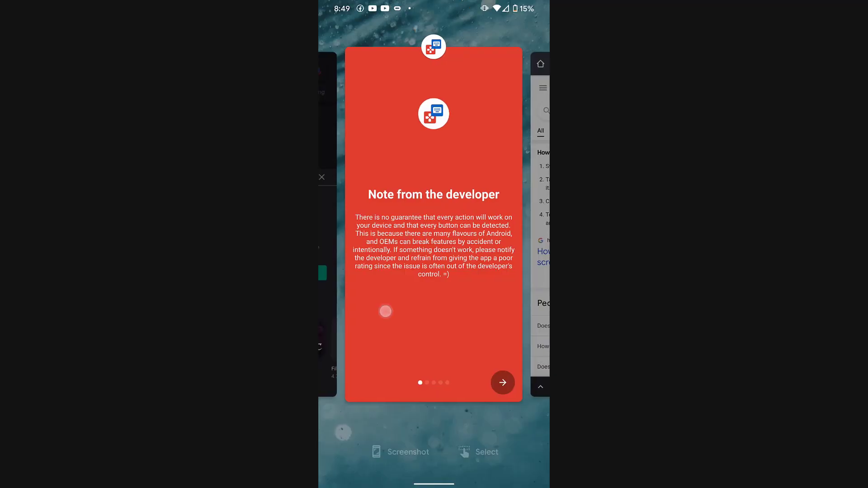
Switch to Key Mapper and enable its accessibility service, allowing full device control and turning on the Key Mapper shortcut
left_click(385, 311)
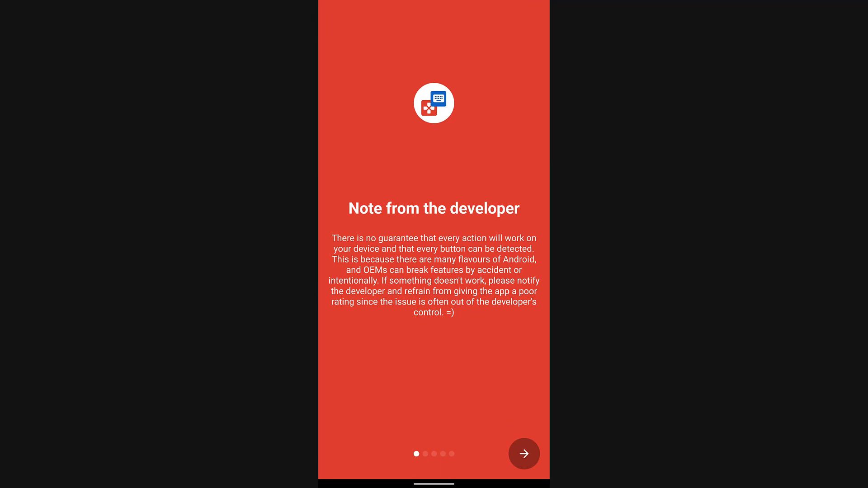
left_click(524, 453)
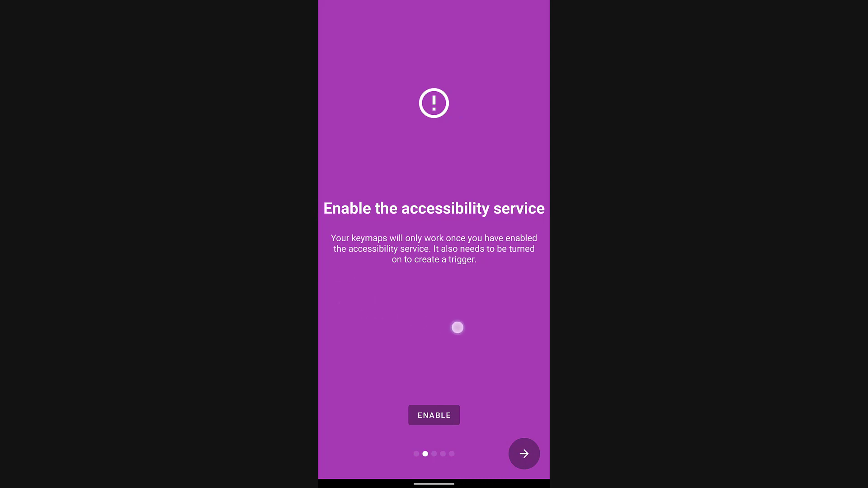
left_click(434, 415)
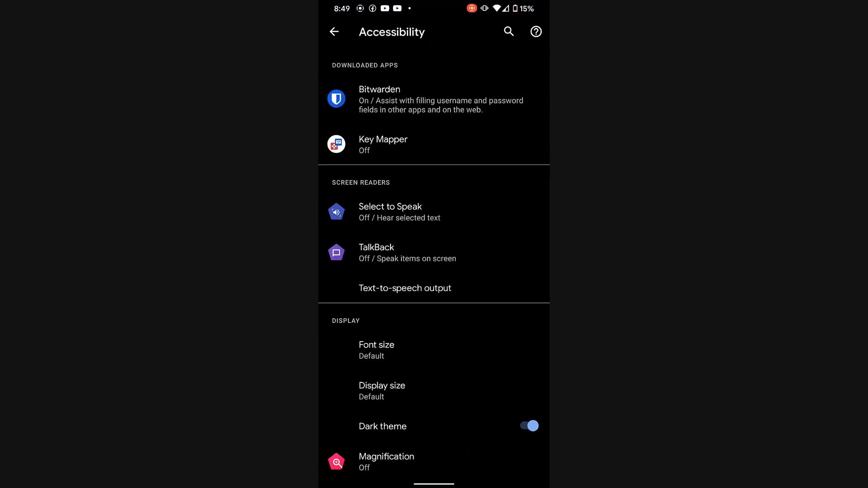
left_click(369, 151)
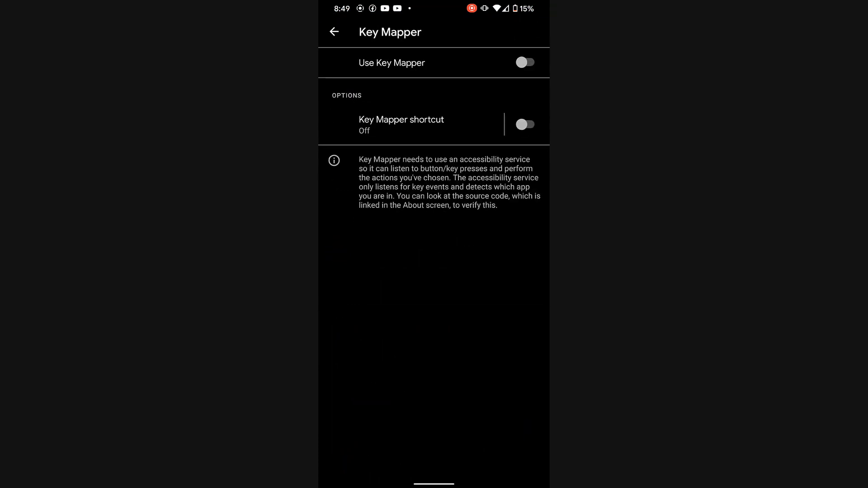
left_click(525, 62)
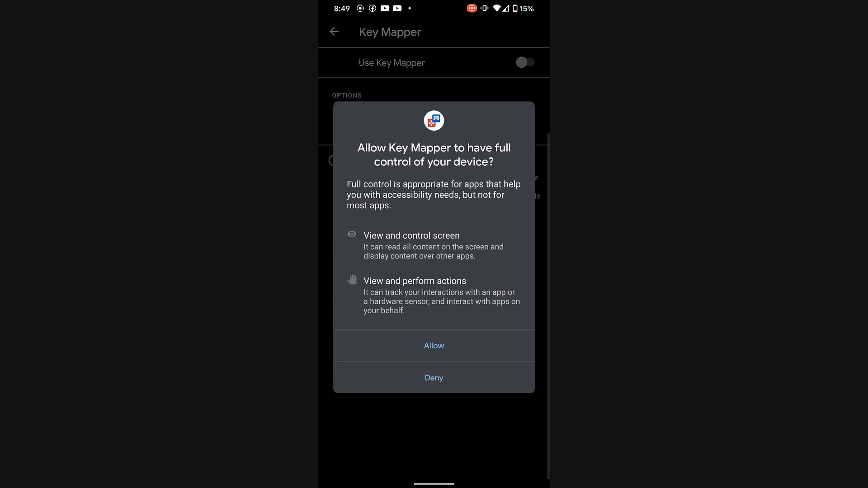
left_click(434, 346)
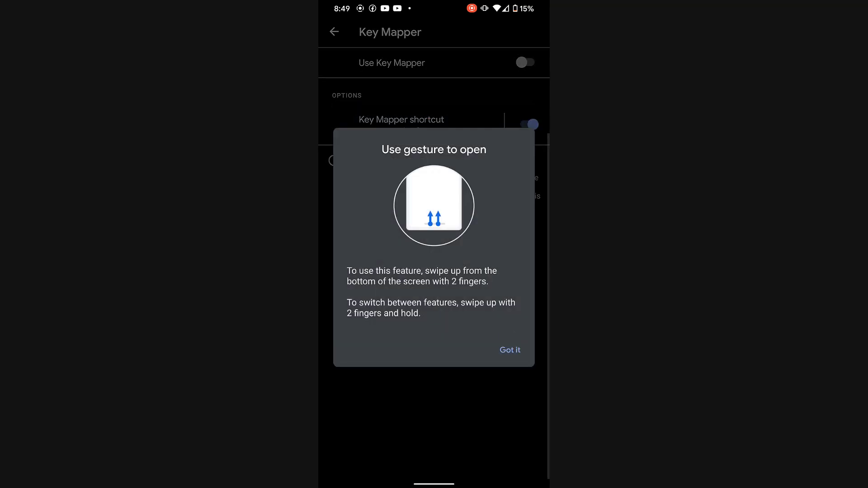
left_click(510, 350)
left_click(525, 62)
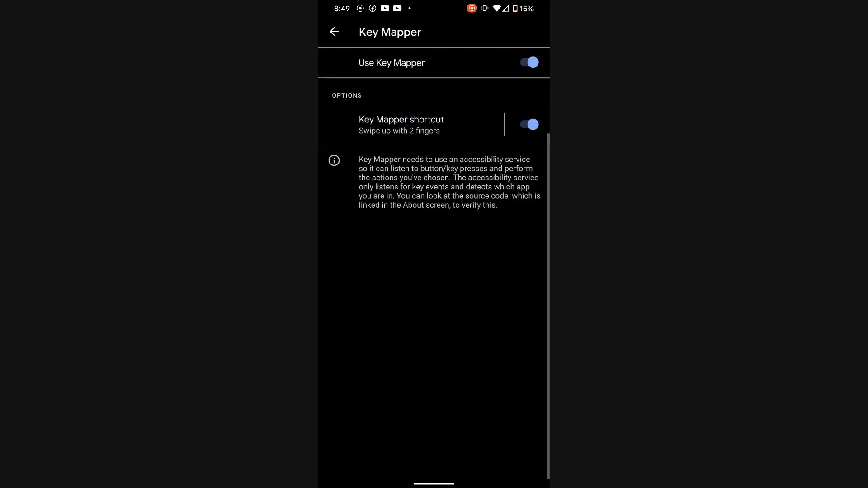
left_click(334, 31)
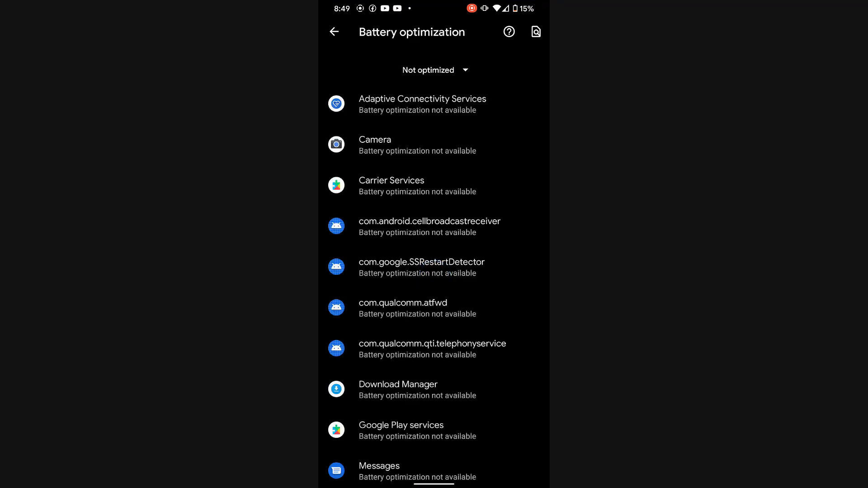
List all apps in the battery optimization settings, set Key Mapper to Don't optimize and return to the setup
left_click(433, 70)
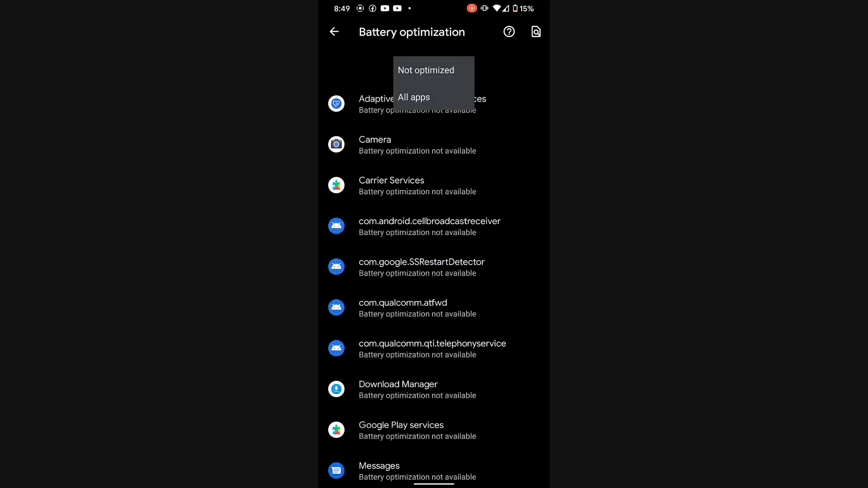
left_click(434, 96)
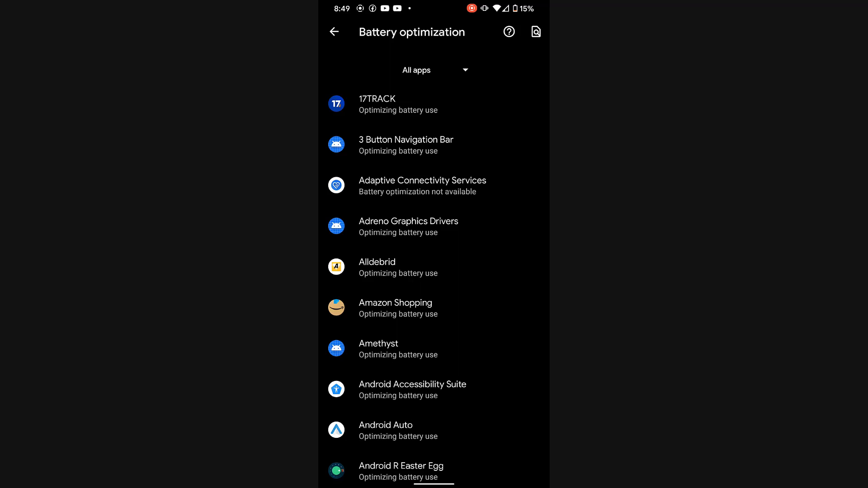
scroll(502, 184, "down", 20)
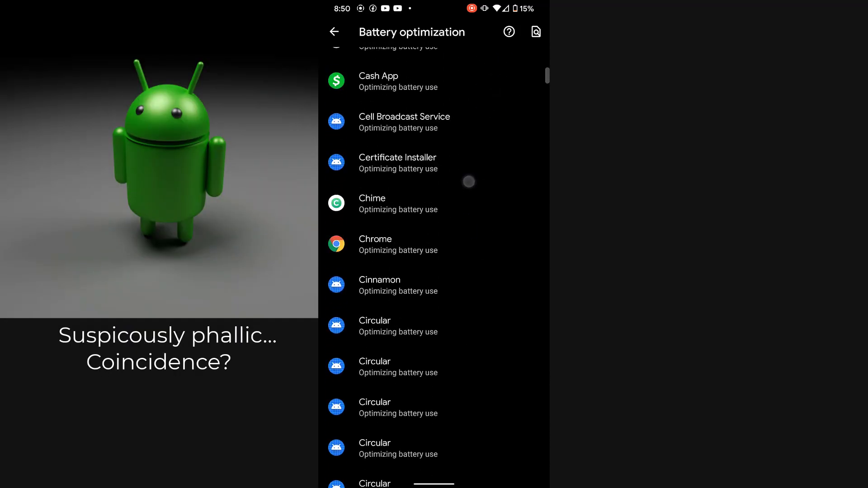
scroll(469, 181, "down", 20)
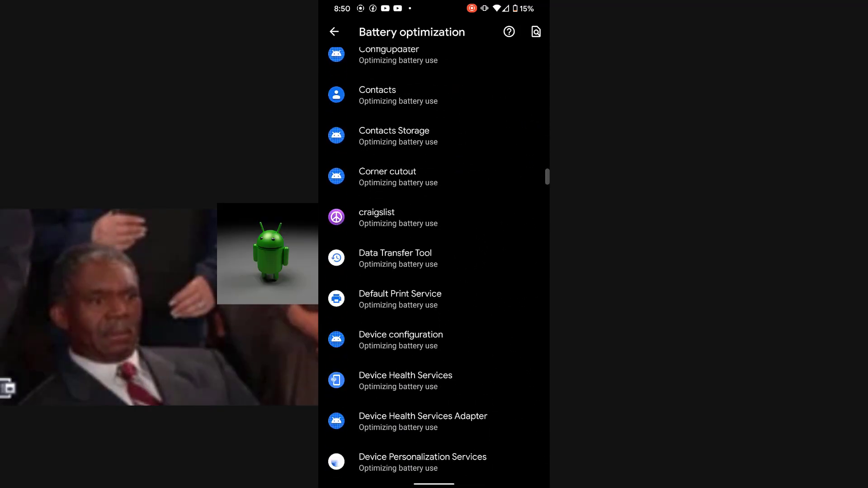
scroll(471, 215, "down", 20)
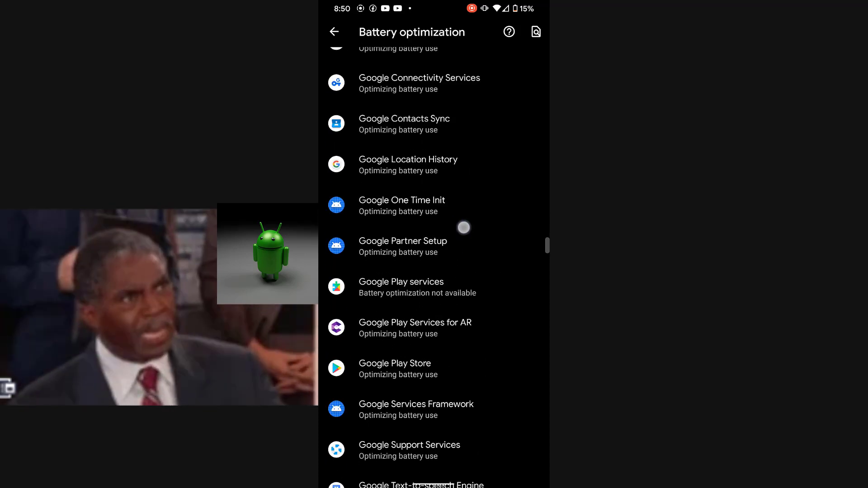
scroll(463, 227, "down", 15)
scroll(474, 167, "up", 2)
scroll(459, 226, "down", 3)
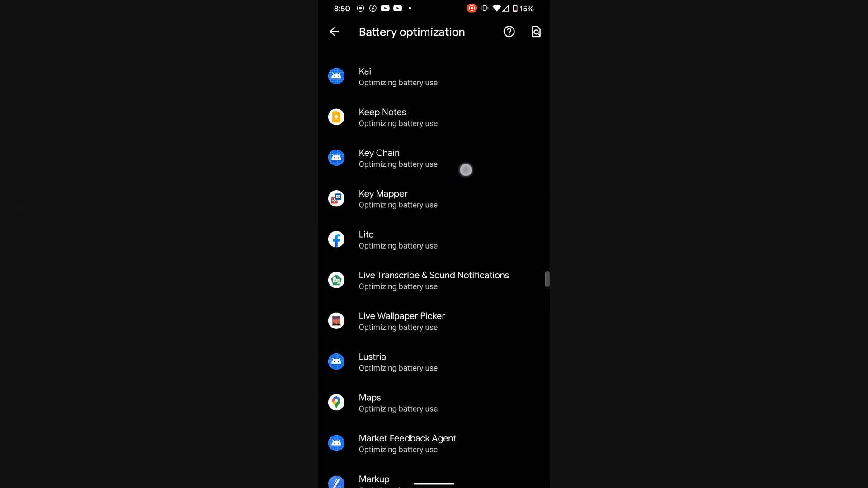
left_click(388, 202)
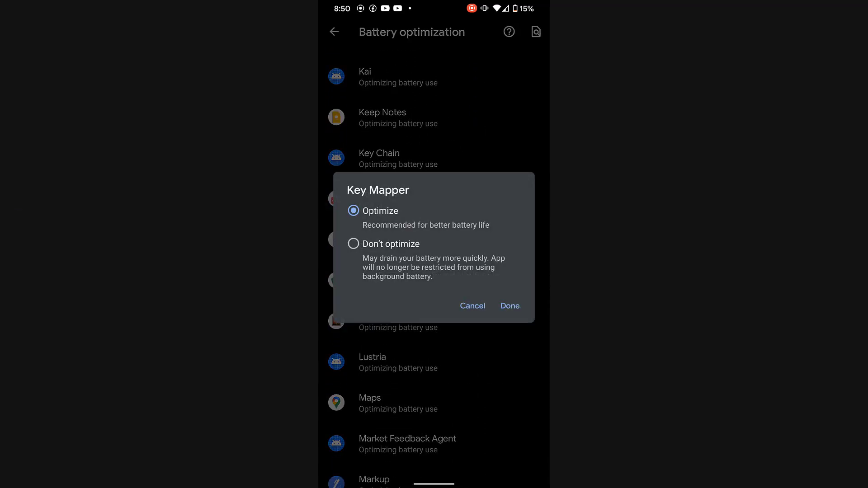
left_click(390, 244)
left_click(509, 306)
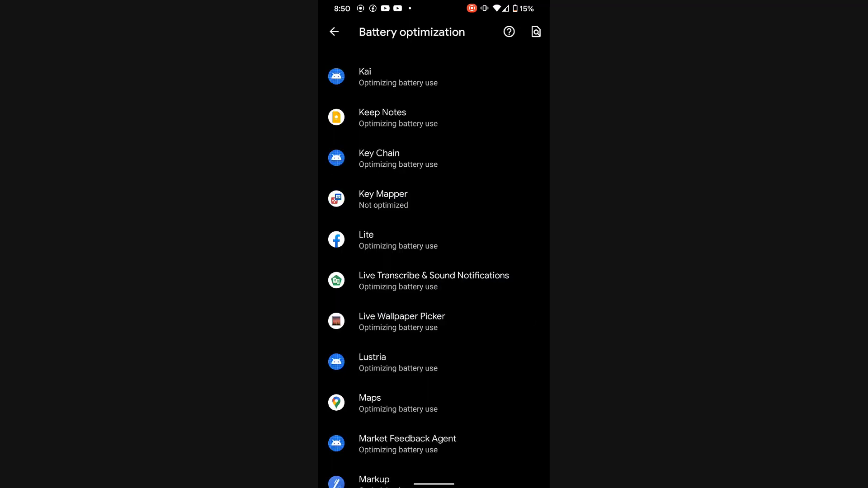
left_click(334, 31)
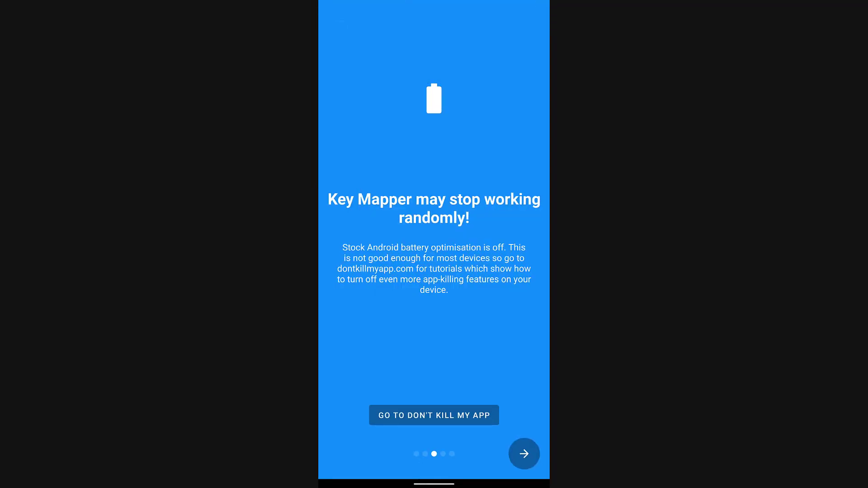
Continue the setup to the volume button page and grant Key Mapper Do Not Disturb access
left_click(531, 458)
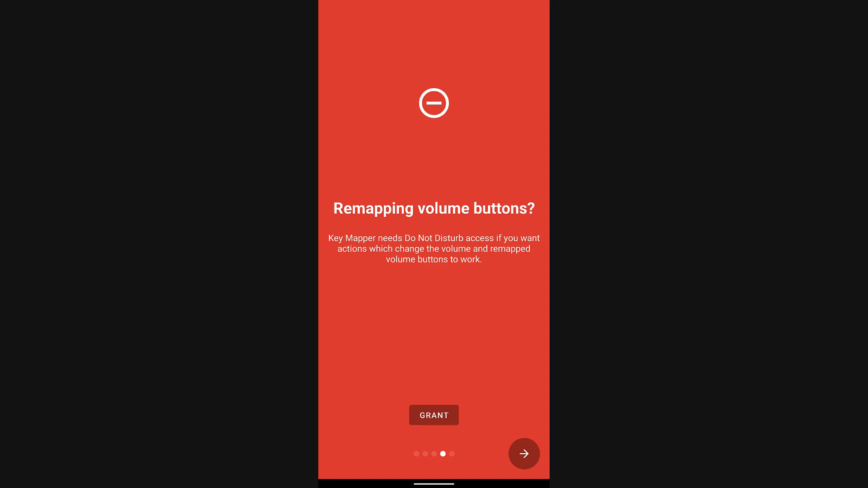
left_click(434, 415)
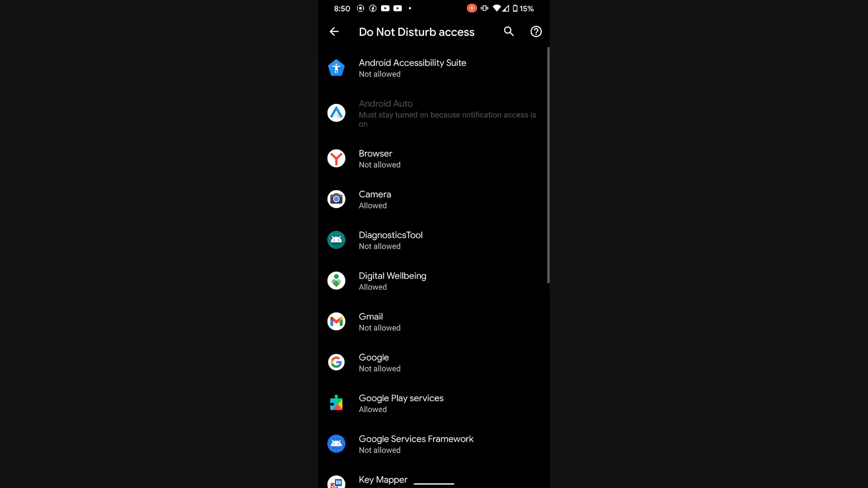
scroll(434, 271, "down", 8)
left_click_drag(351, 308, 352, 388)
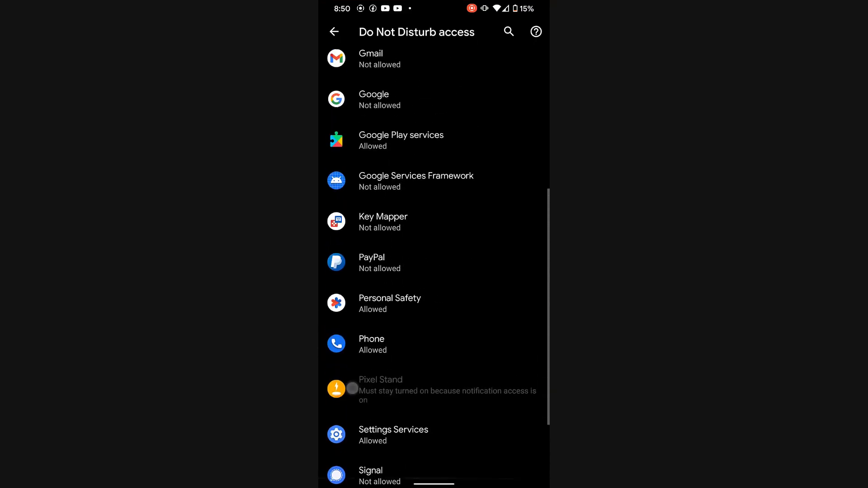
left_click(380, 258)
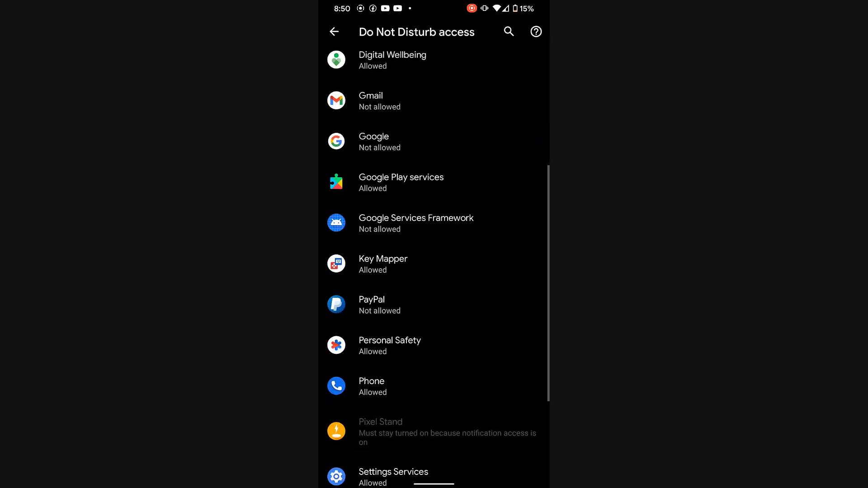
left_click(334, 32)
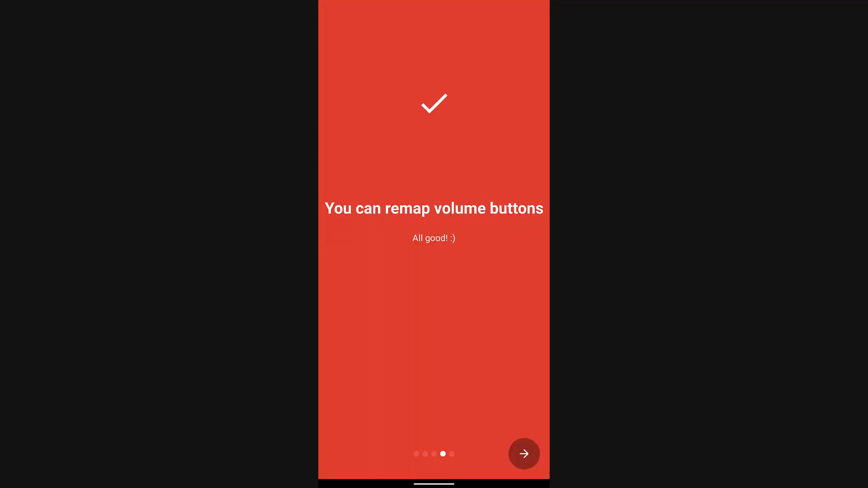
Finish the Key Mapper introduction and dismiss the What's New notes to reach the empty key map list
left_click(523, 453)
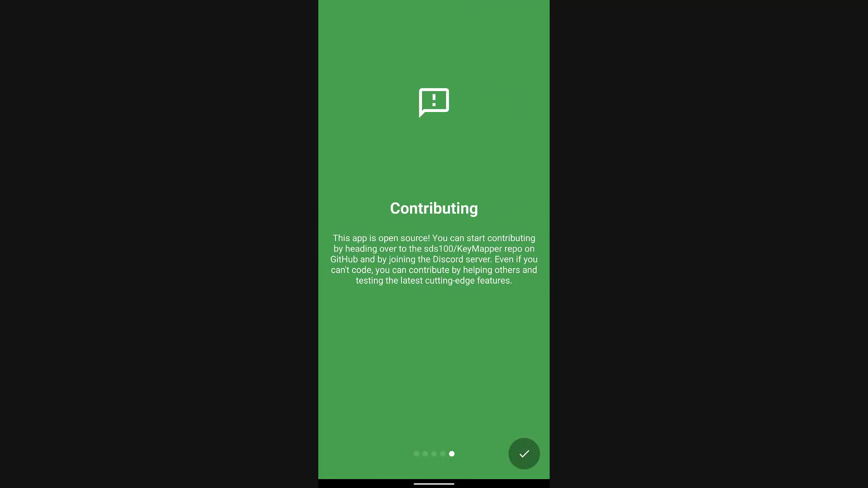
left_click(524, 453)
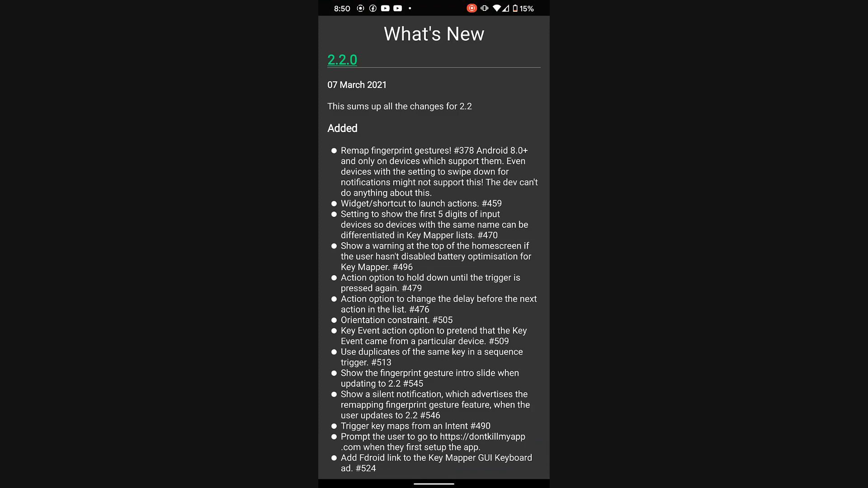
left_click_drag(357, 330, 357, 461)
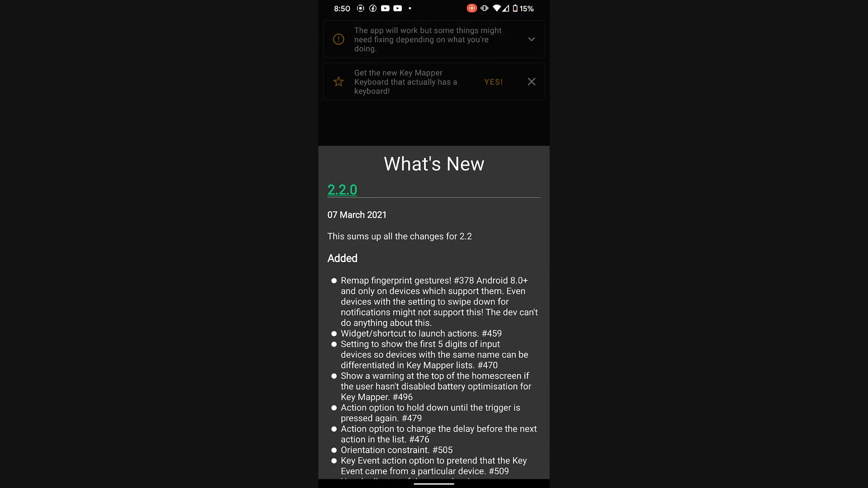
left_click_drag(373, 274, 358, 377)
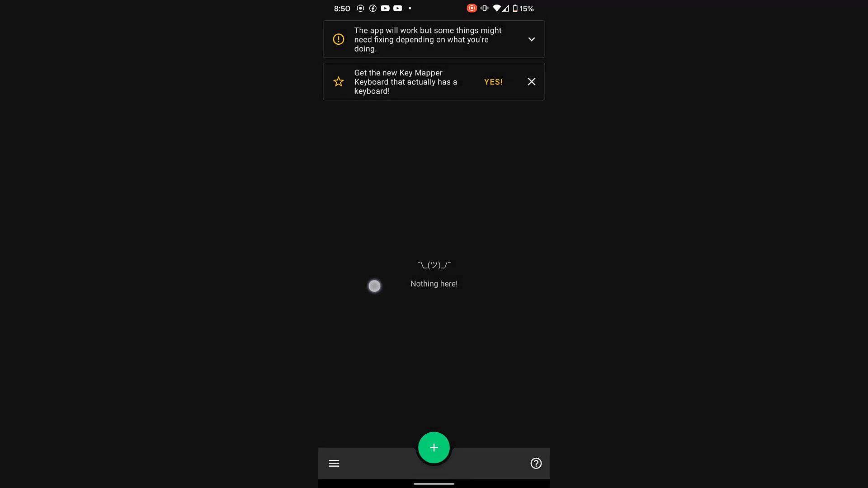
Create a key map triggered by a long press of Vol up that does not override the default action, and start adding its action
left_click(434, 448)
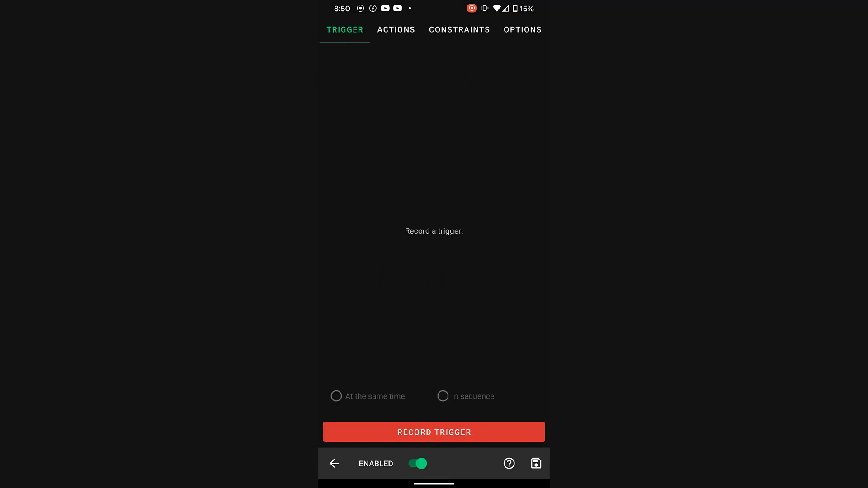
left_click(417, 431)
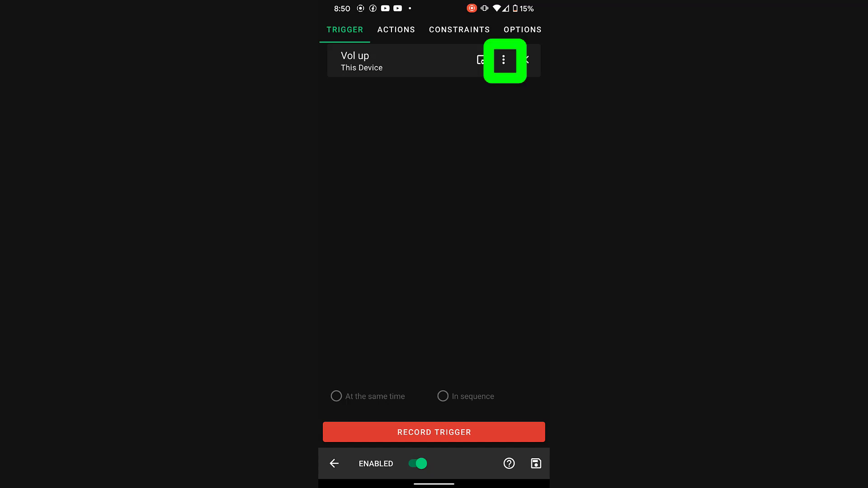
left_click(503, 60)
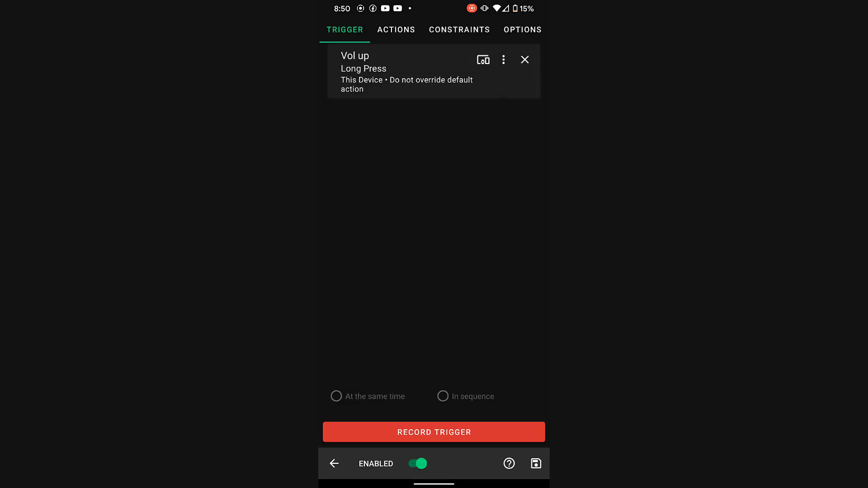
left_click(396, 29)
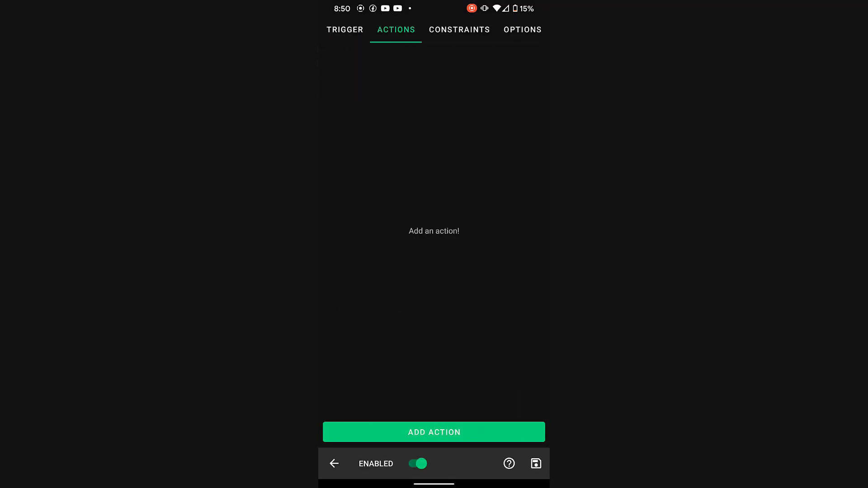
left_click(434, 433)
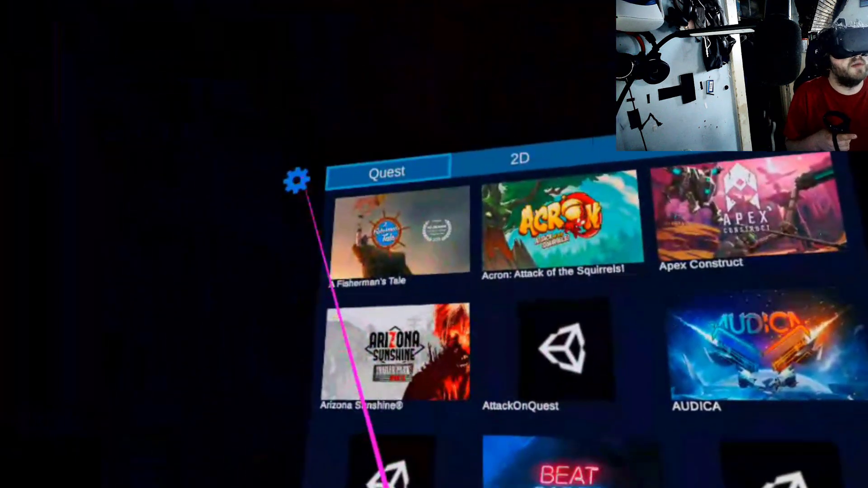
In the Quest app launcher's settings, set both Auto Tabs and Custom Tabs to Off
left_click(298, 181)
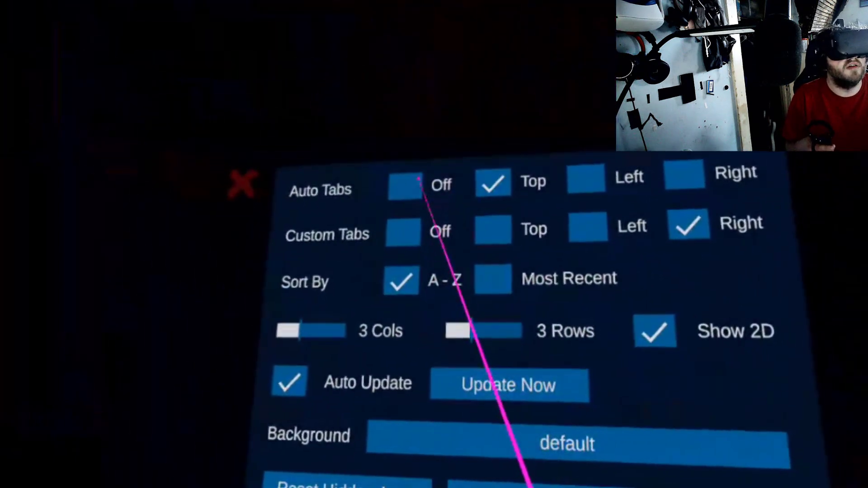
left_click(412, 188)
left_click(389, 224)
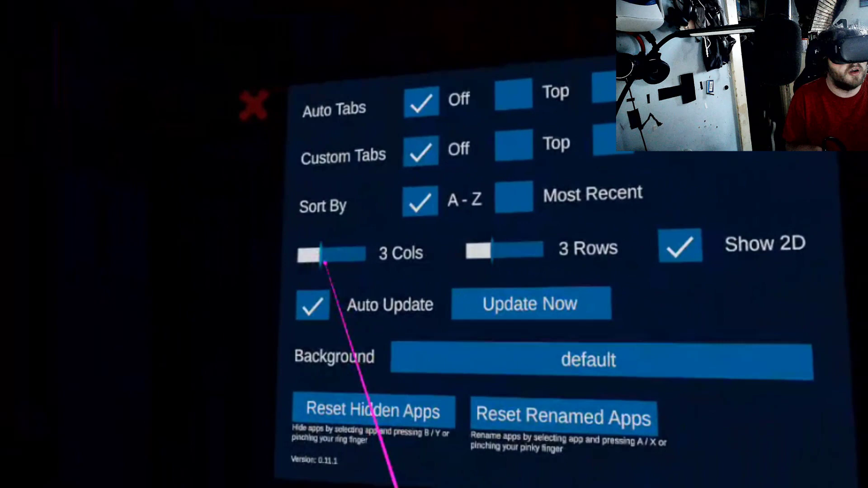
Set the launcher grid to 5 columns and 5 rows and disable Show 2D
left_click_drag(332, 271, 374, 271)
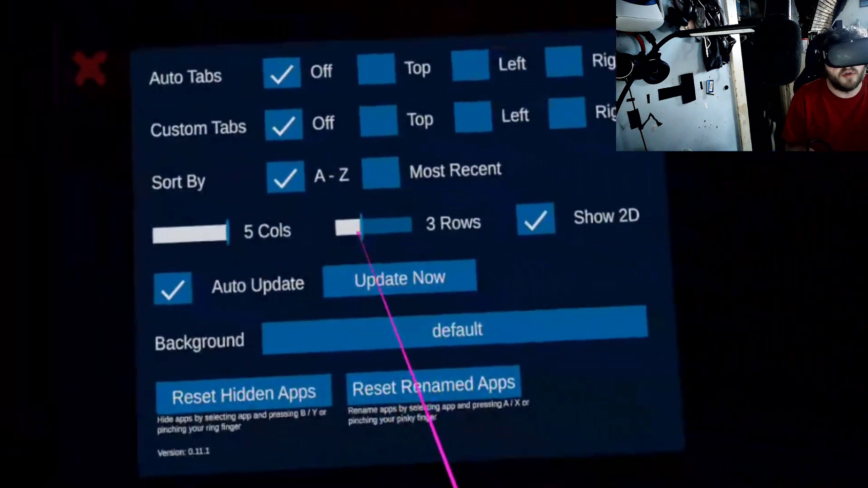
left_click_drag(360, 228, 411, 224)
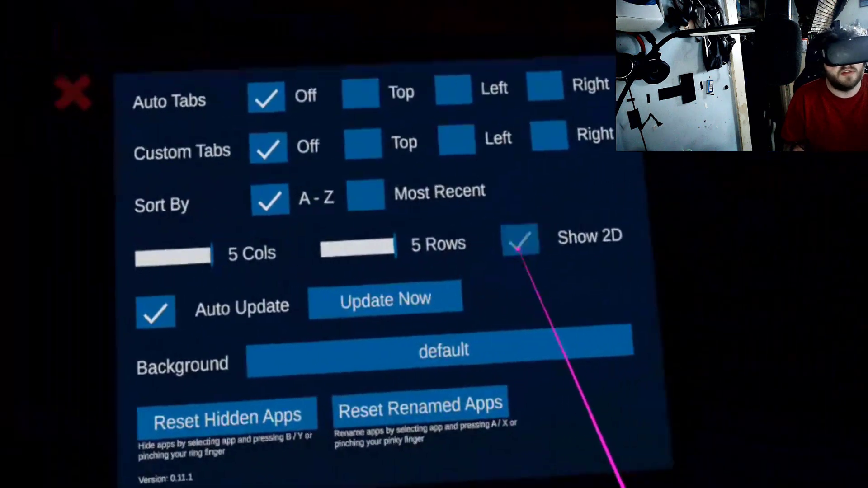
left_click(520, 240)
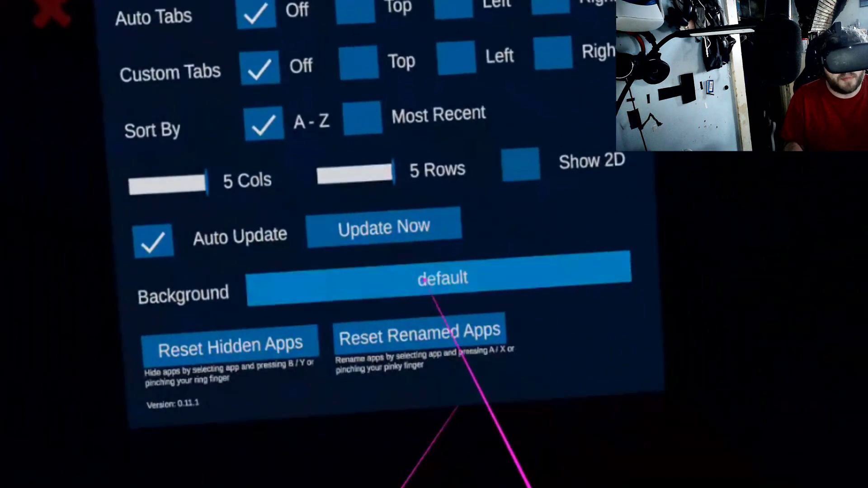
left_click(624, 379)
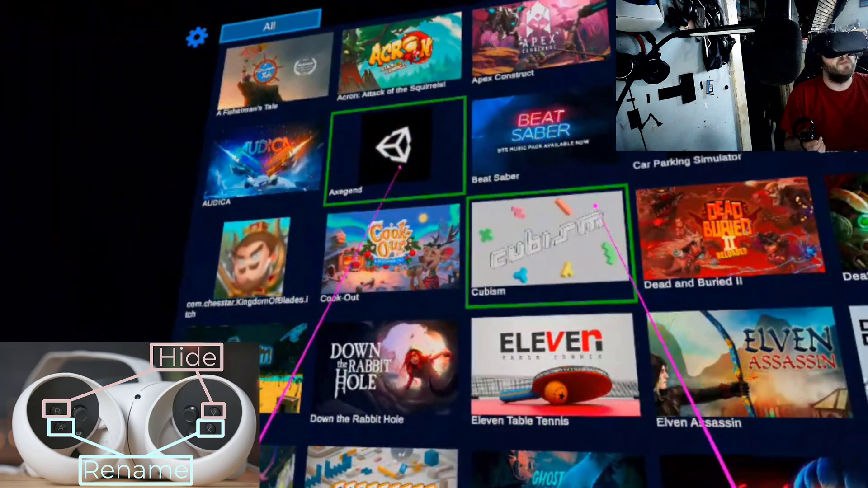
Bring up the hide prompt for the Axegend app and cancel it
left_click(400, 168)
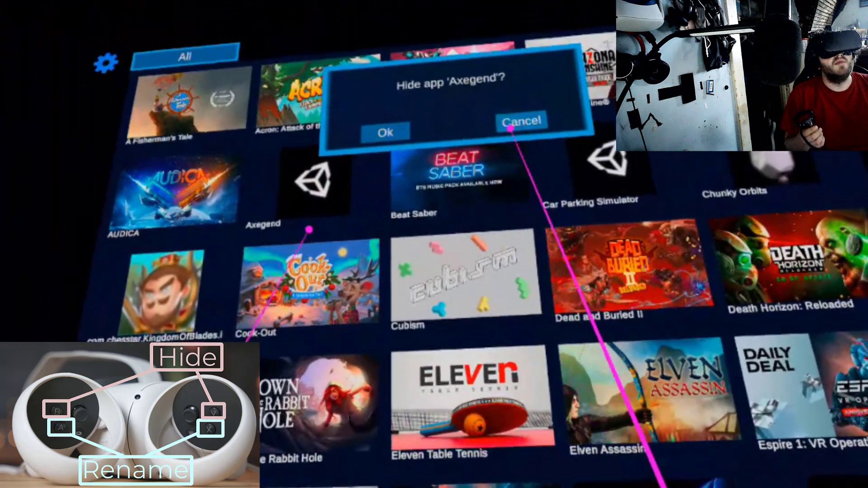
left_click(523, 121)
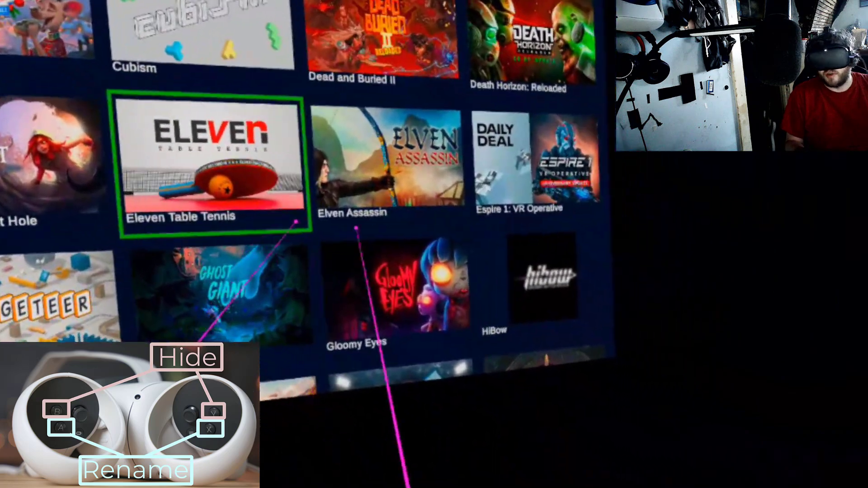
Look through the long alphabetical list of app names and thumbnails offered for renaming an app
scroll(429, 235, "down", 5)
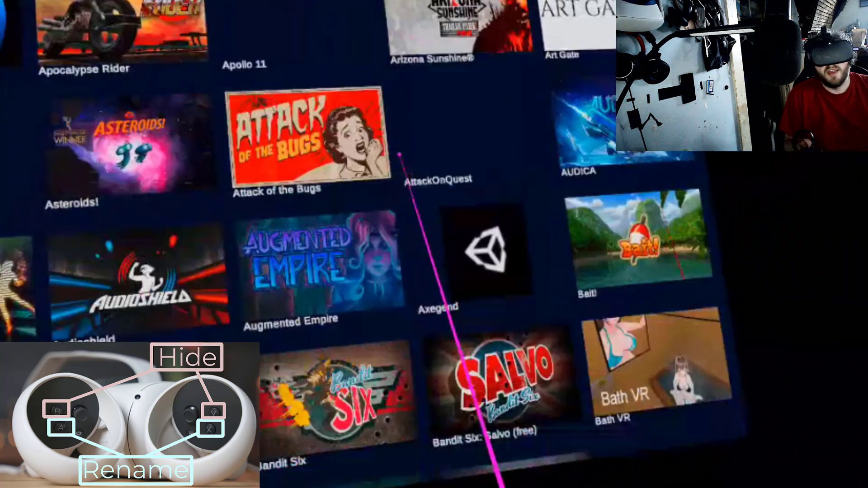
scroll(399, 155, "down", 15)
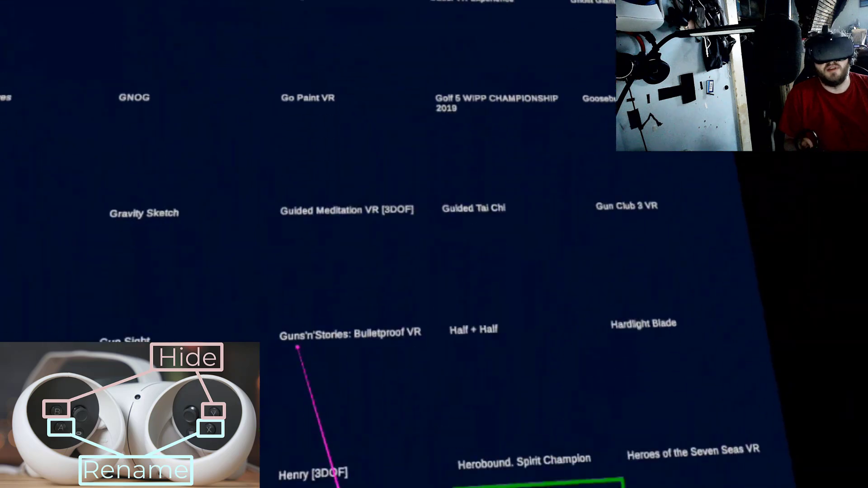
scroll(297, 348, "down", 15)
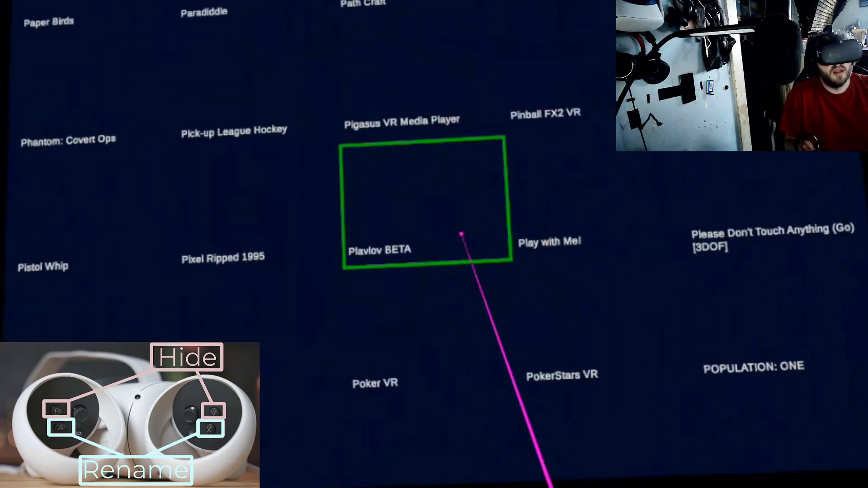
scroll(462, 234, "down", 15)
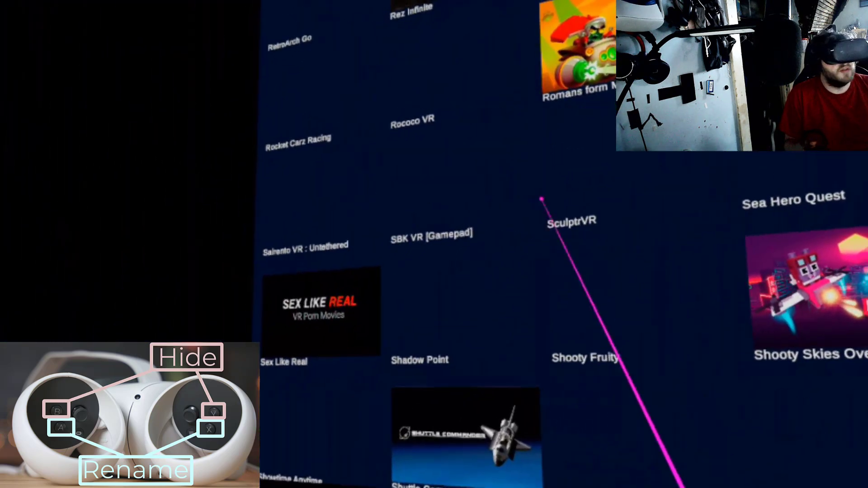
scroll(542, 199, "down", 10)
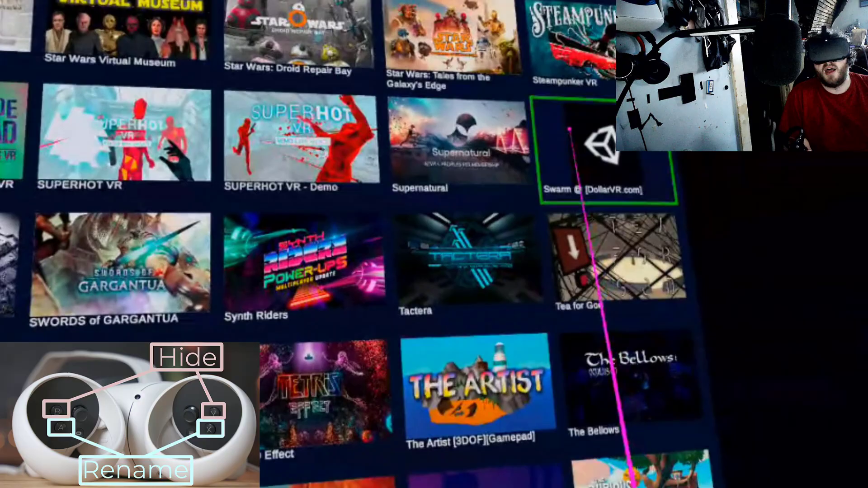
key("a")
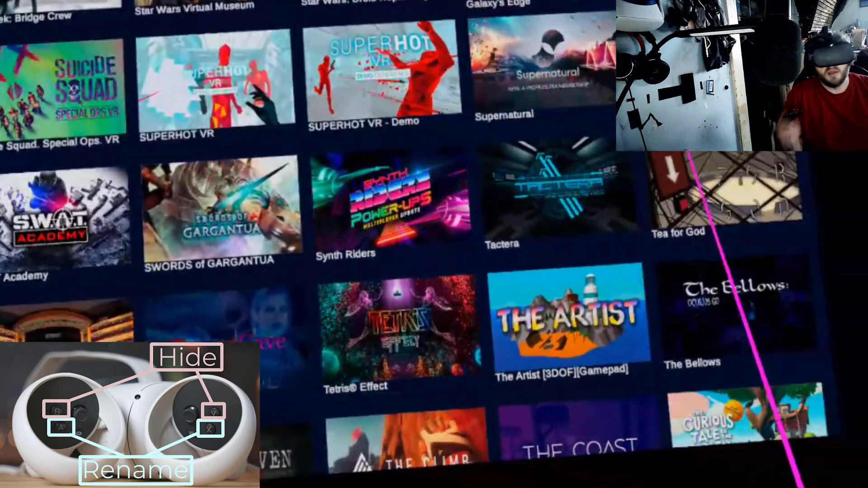
scroll(314, 47, "down", 3)
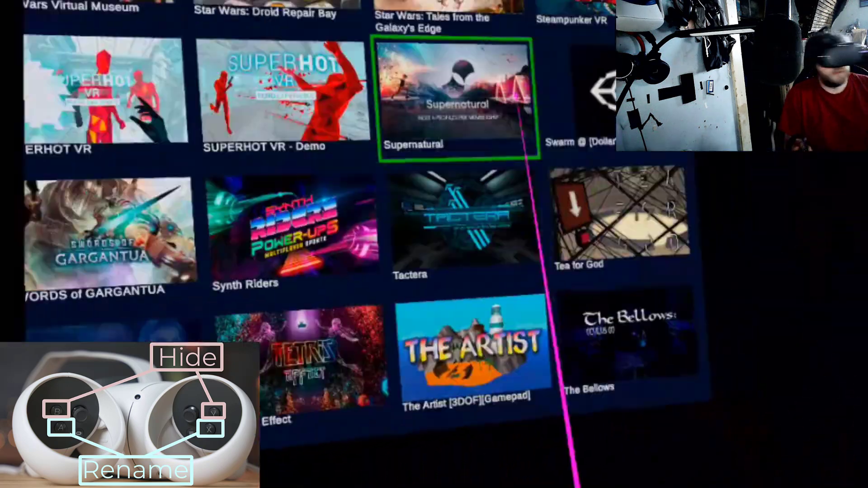
scroll(516, 97, "down", 3)
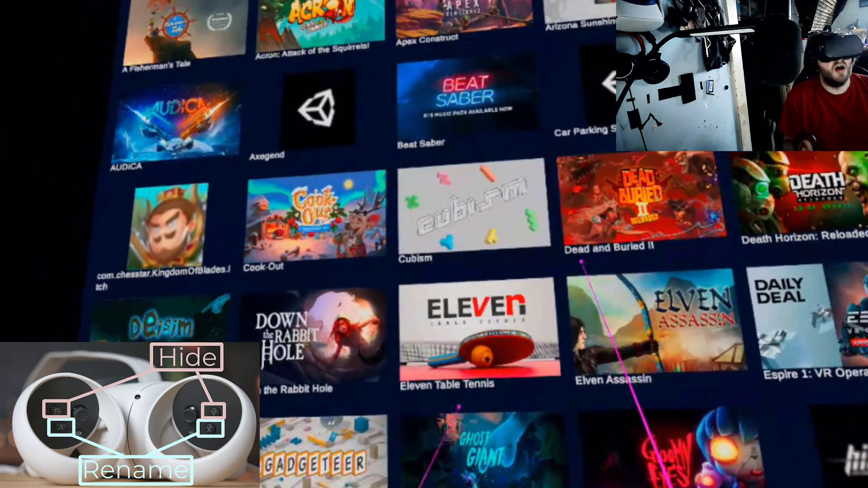
Bring up the hide prompt for the Red Matter app further down the library and cancel it
scroll(582, 261, "down", 10)
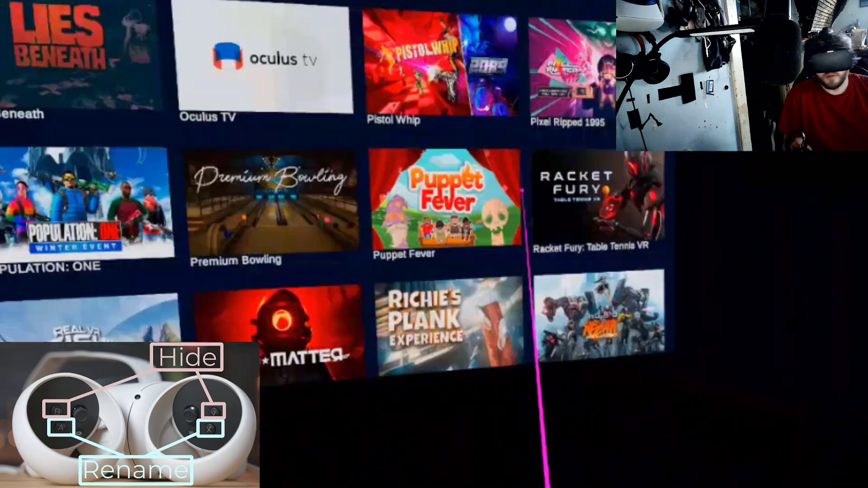
key("y")
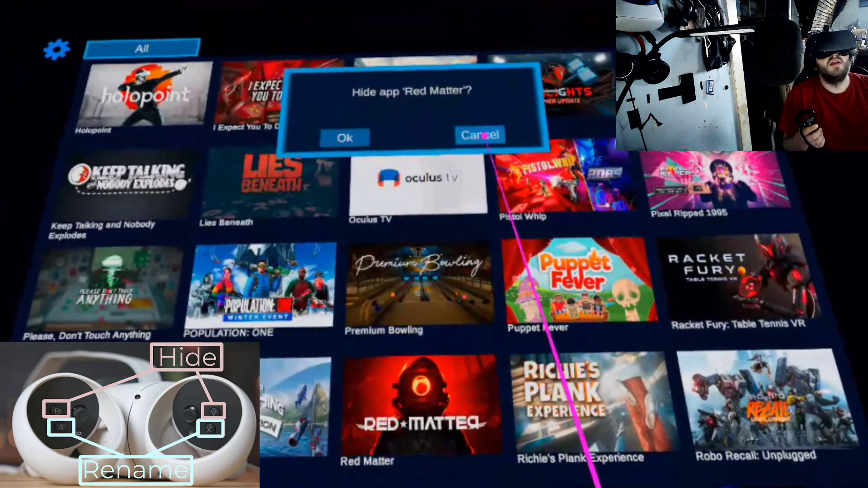
left_click(474, 49)
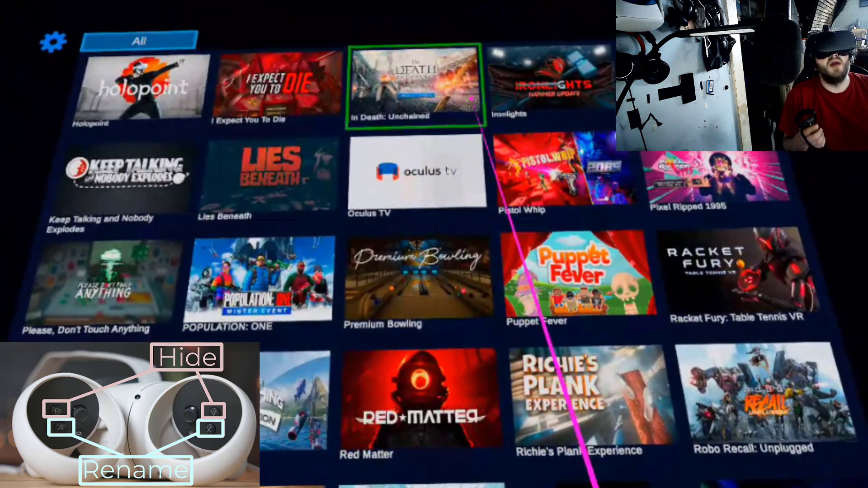